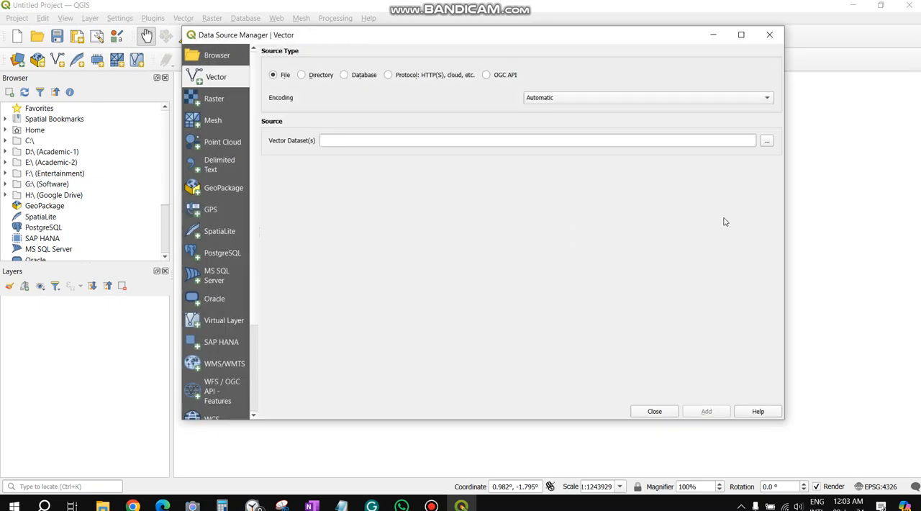
Add the shapefile bgd_admbnda_adm1_bbs_20201113.shp to the project as a vector layer
left_click(766, 142)
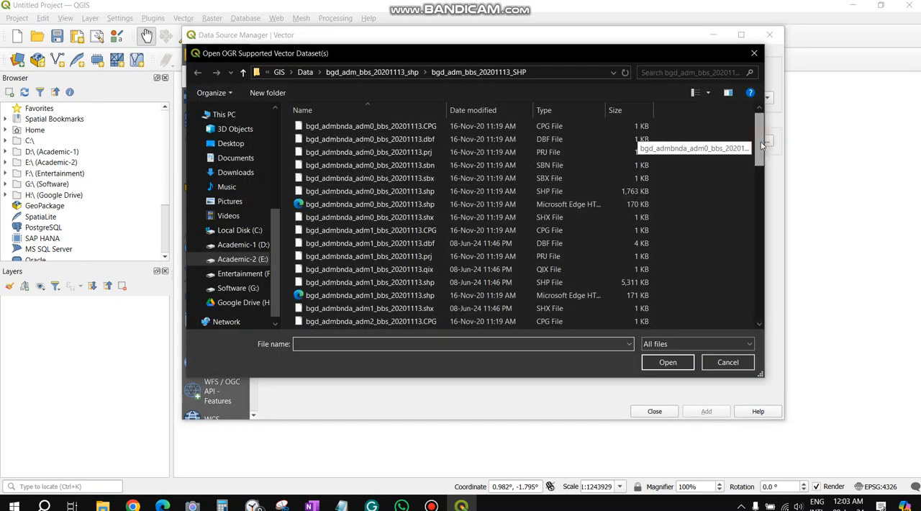
scroll(762, 144, "down", 2)
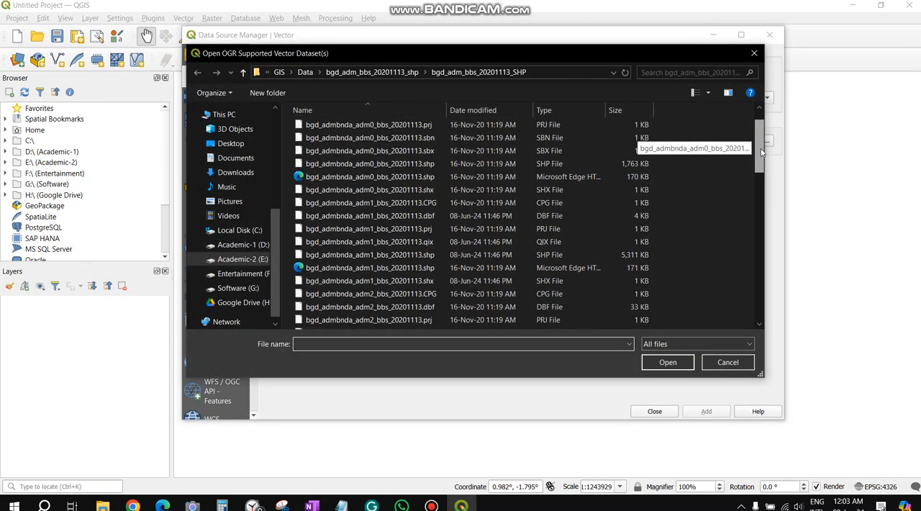
double_click(536, 249)
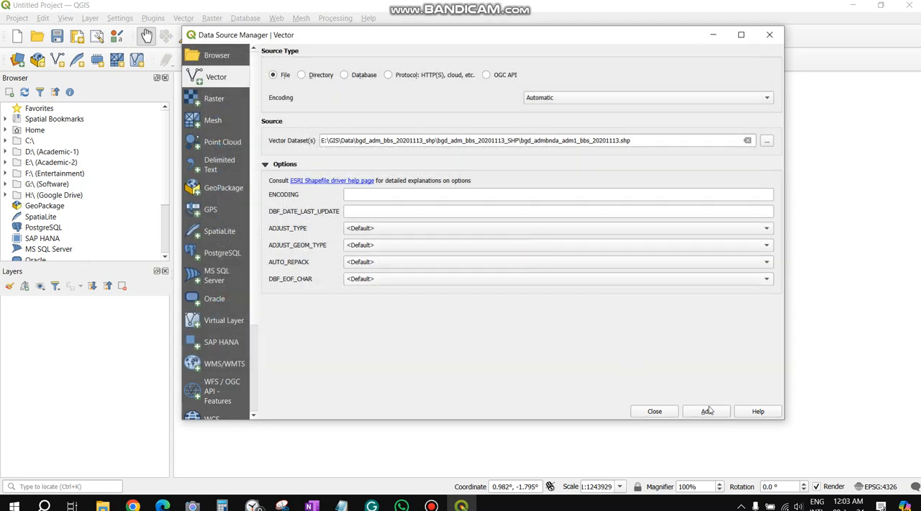
left_click(708, 409)
left_click(655, 411)
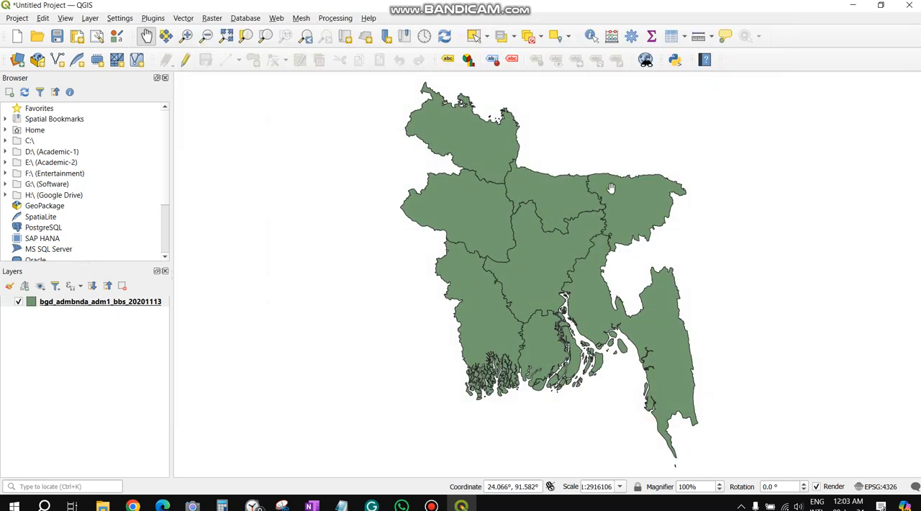
Label the division layer with Single Labels using the ADM1_EN field
right_click(132, 305)
left_click(168, 296)
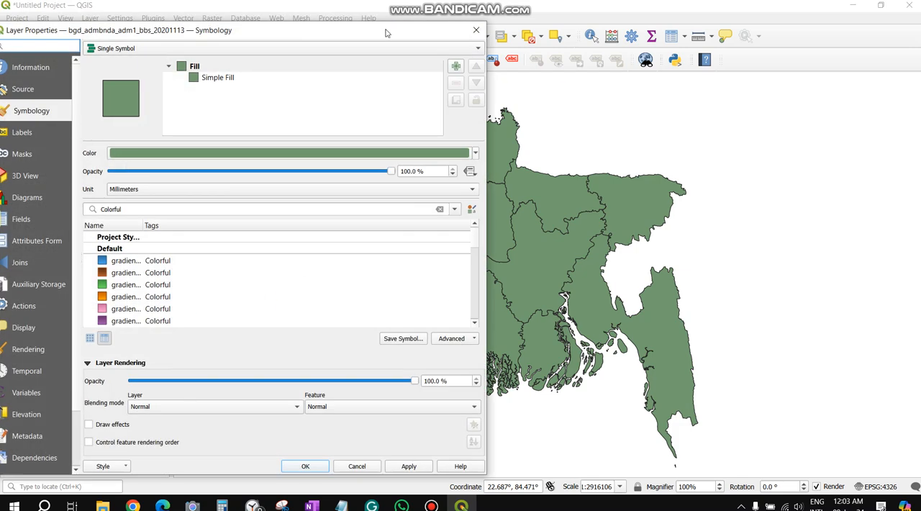
left_click_drag(367, 28, 408, 30)
left_click(92, 132)
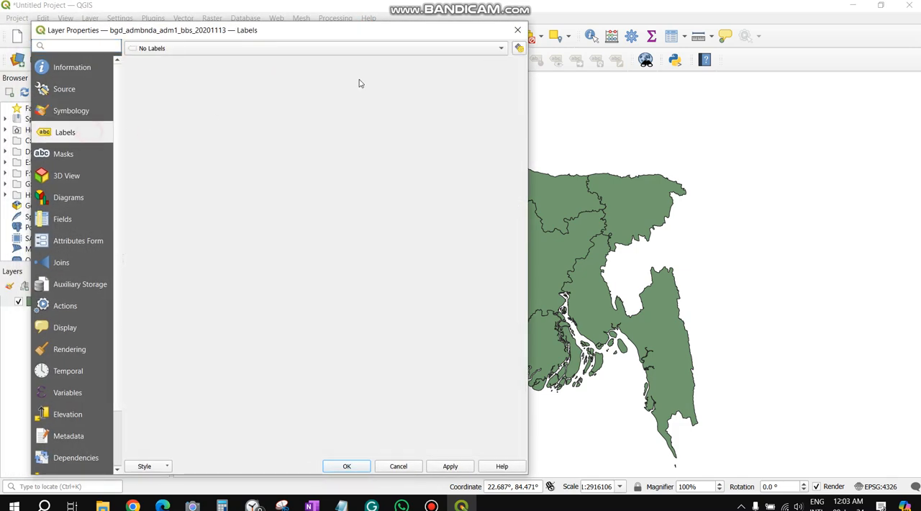
left_click(369, 52)
left_click(235, 62)
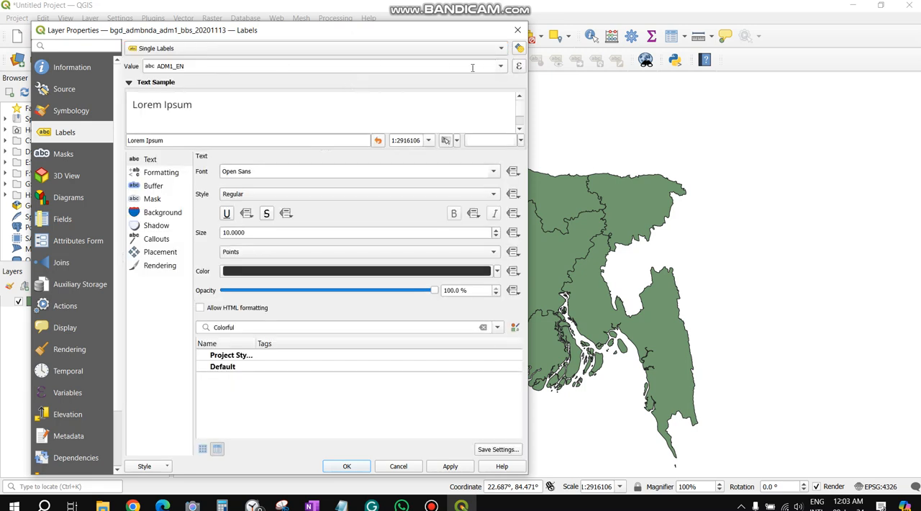
left_click(497, 68)
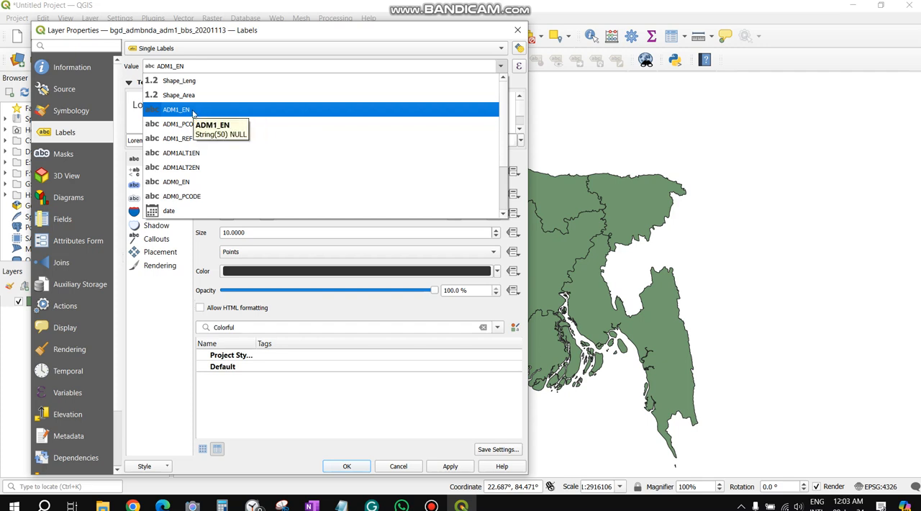
left_click(193, 112)
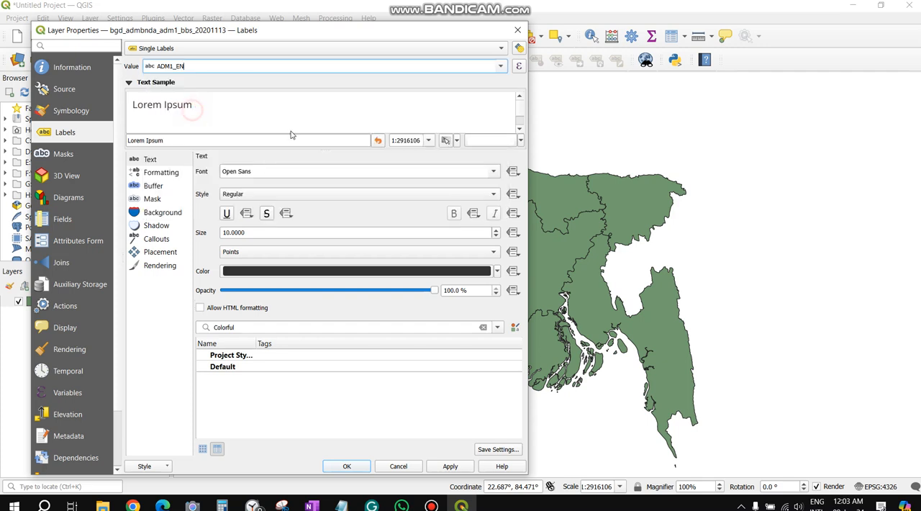
left_click(449, 466)
left_click(346, 467)
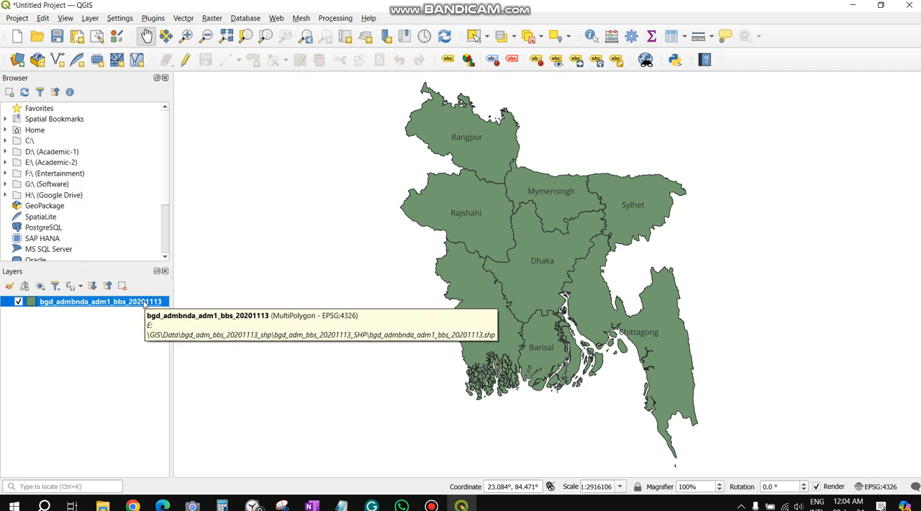
Open the division layer's attribute table and turn on editing
right_click(144, 303)
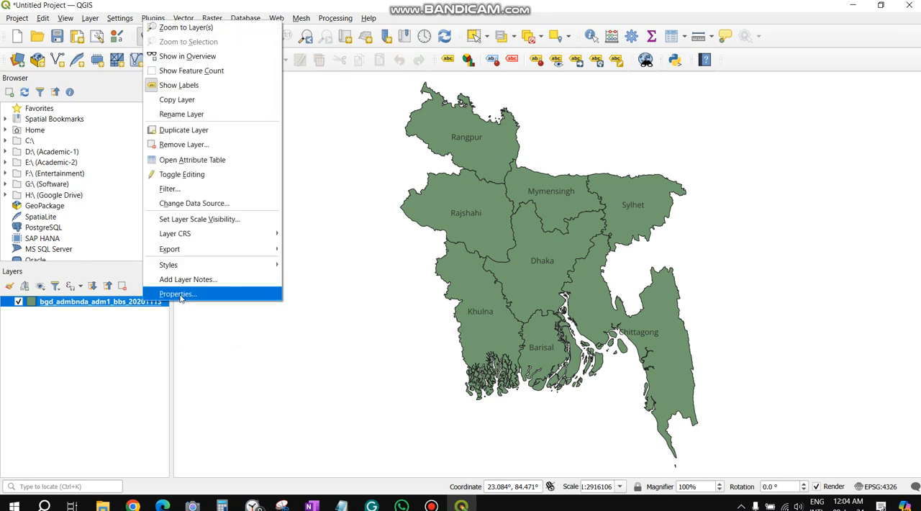
left_click(179, 165)
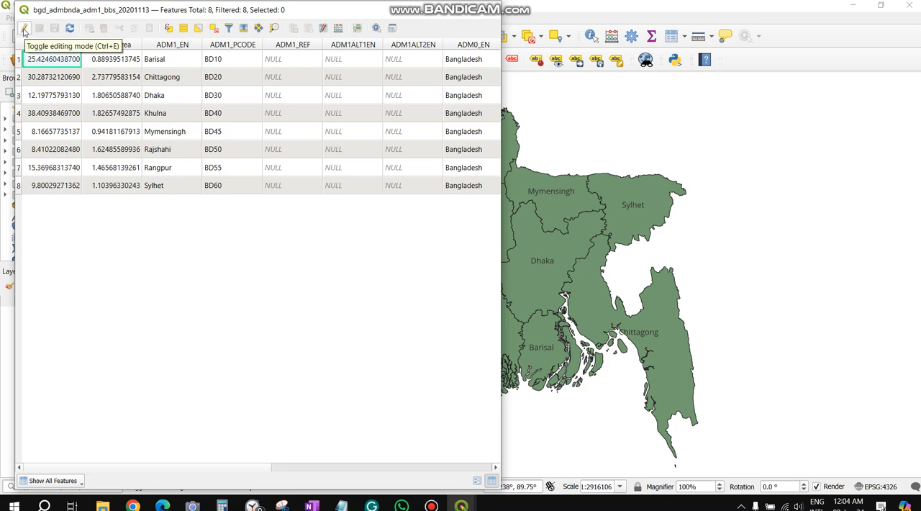
left_click(24, 29)
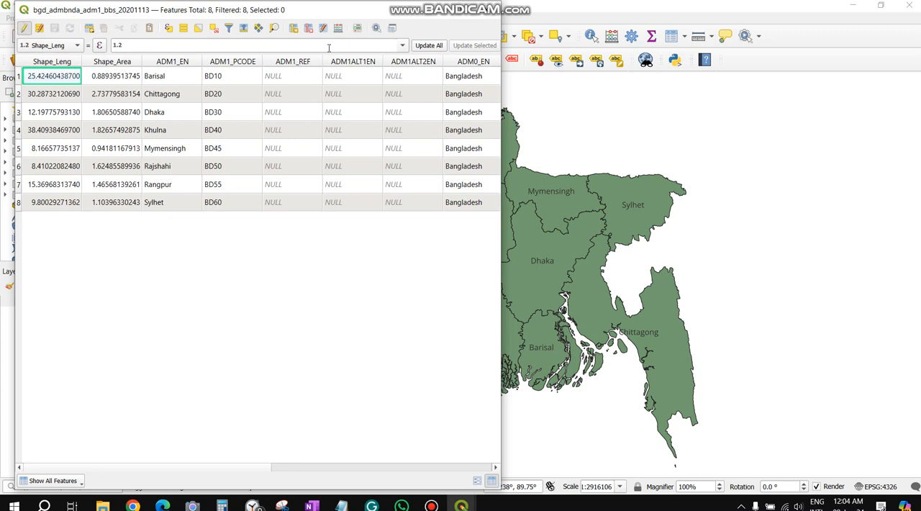
Try to add a decimal number (real) field named Depression to the attribute table
left_click(294, 29)
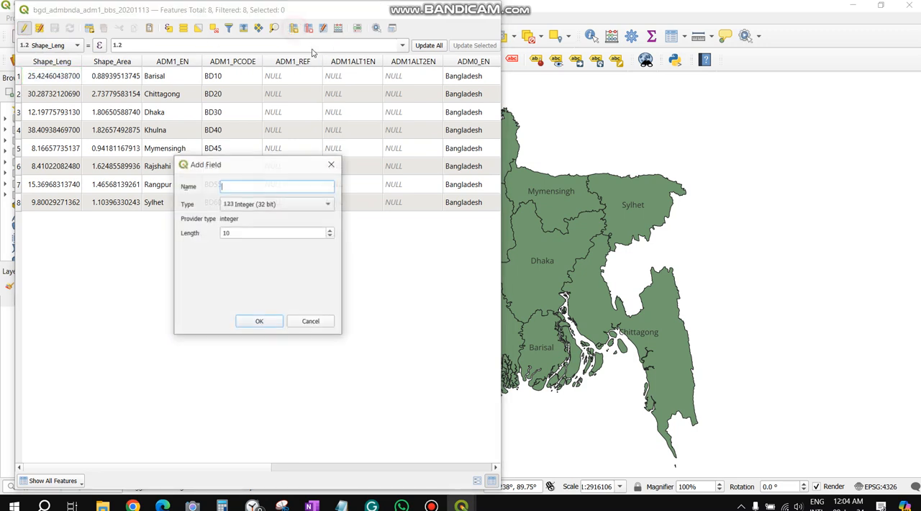
left_click(298, 205)
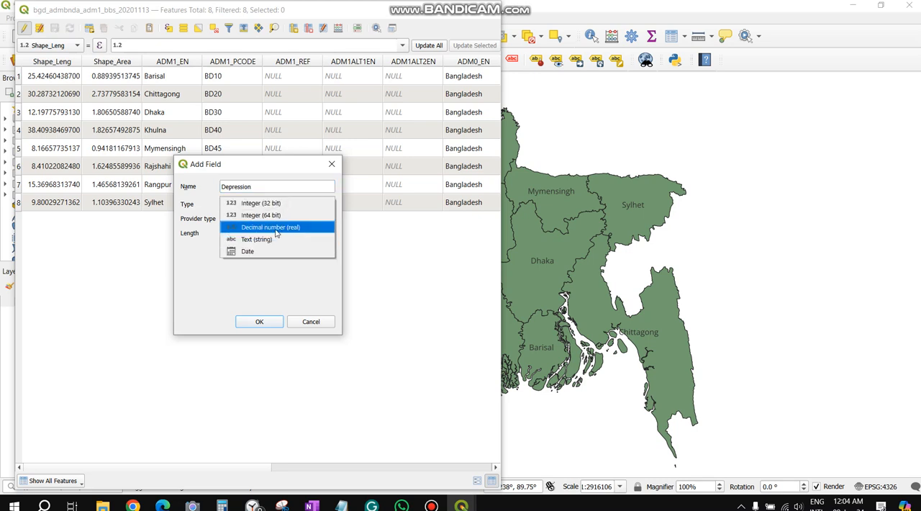
left_click(275, 228)
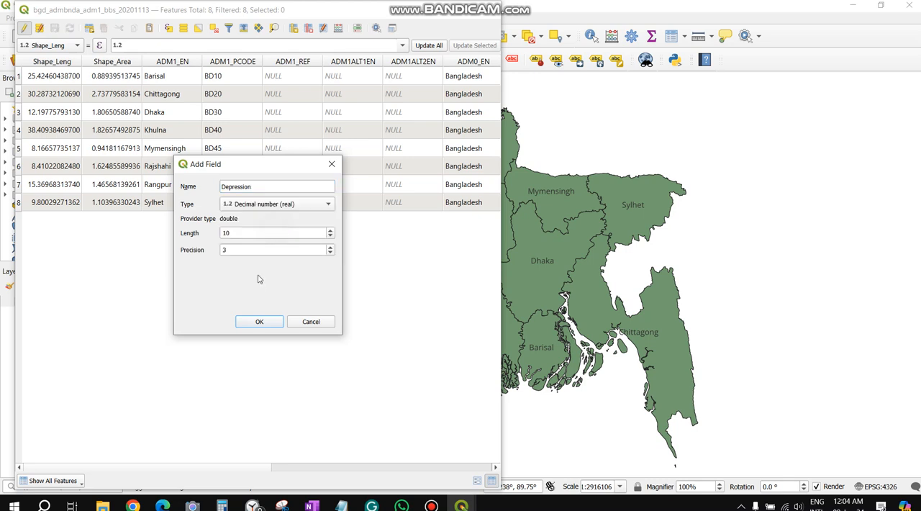
left_click(259, 321)
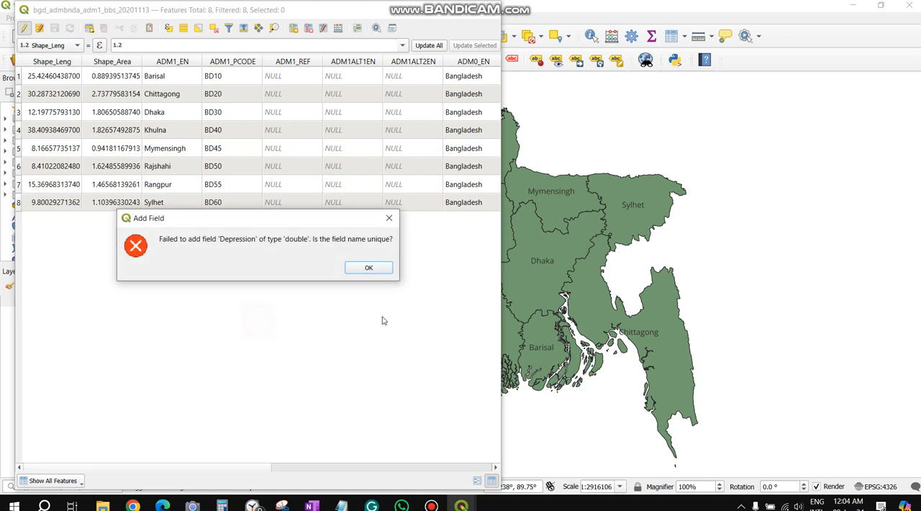
left_click(367, 270)
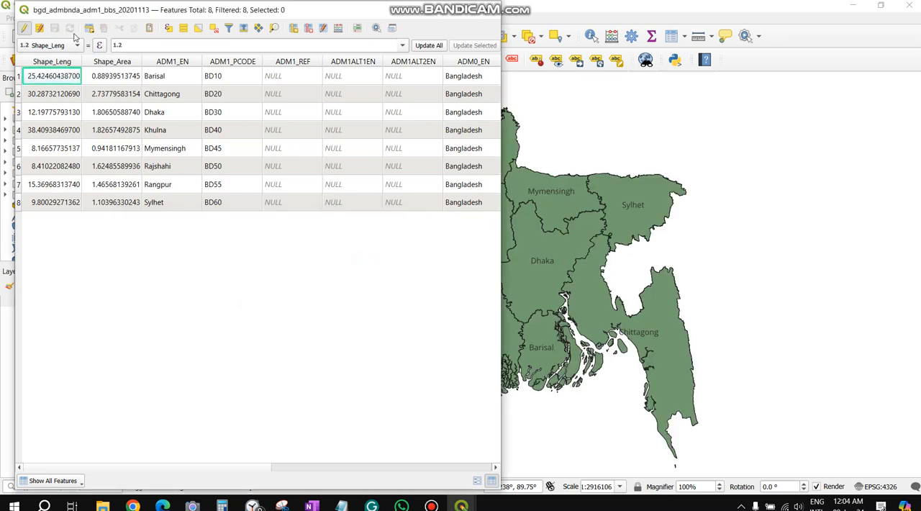
Add a decimal number (real) field named Dep with length 10 and precision 3, and close the attribute table
left_click(293, 29)
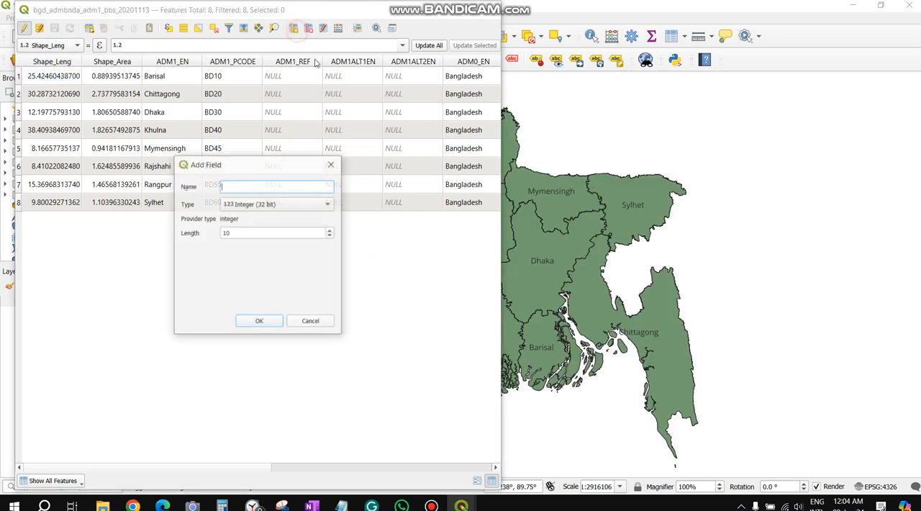
type("Dep")
left_click(269, 204)
left_click(271, 227)
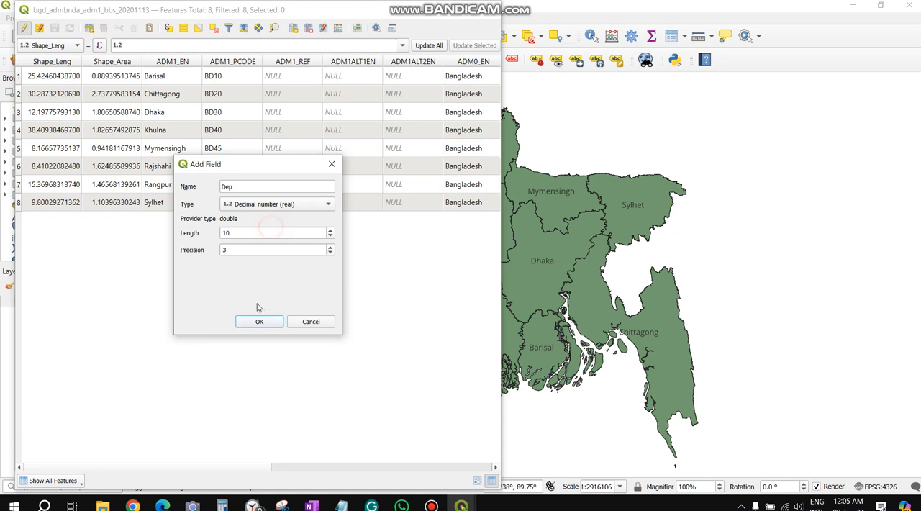
left_click(260, 323)
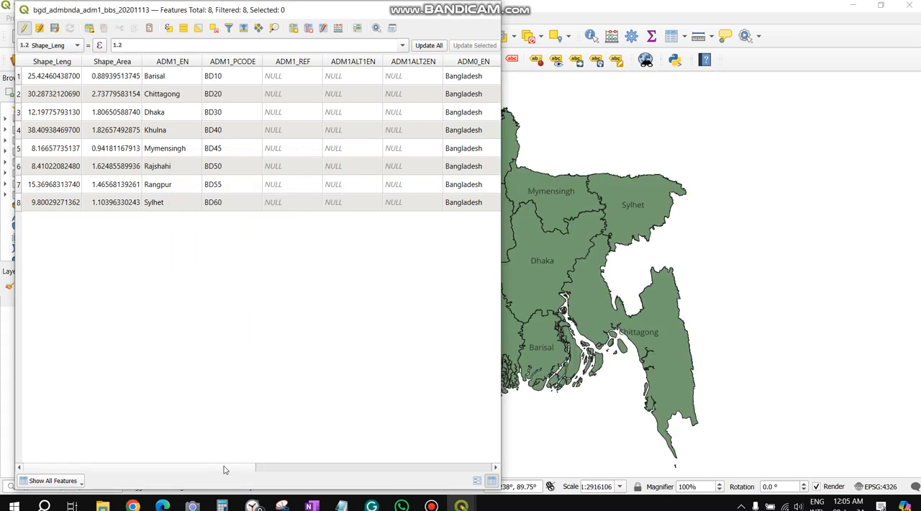
left_click_drag(254, 469, 478, 471)
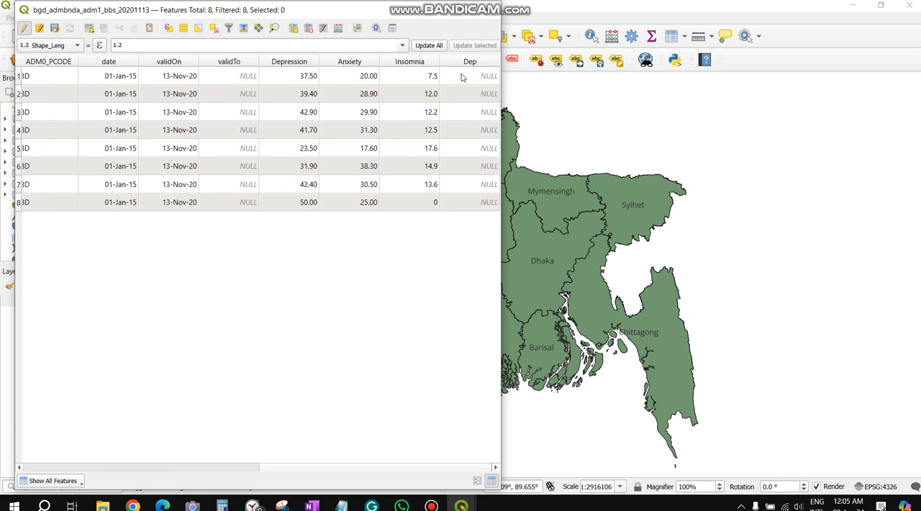
left_click_drag(388, 468, 160, 441)
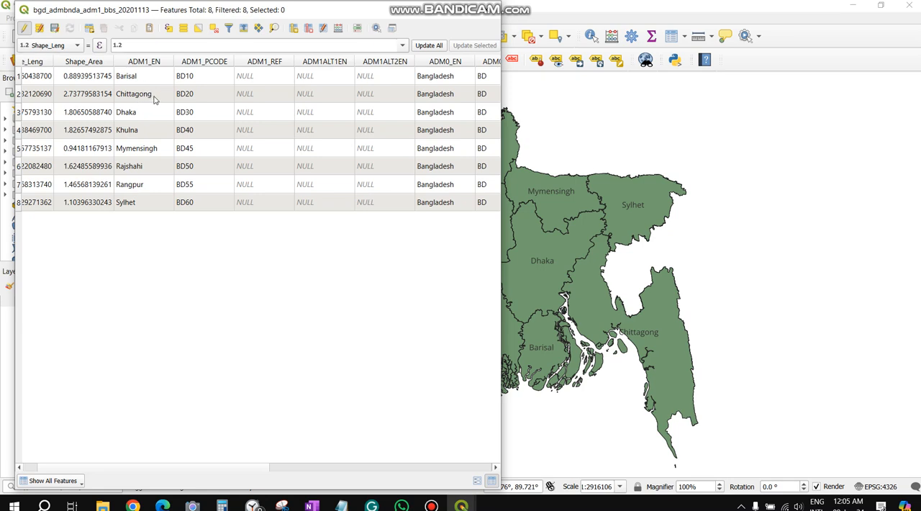
left_click_drag(207, 468, 428, 469)
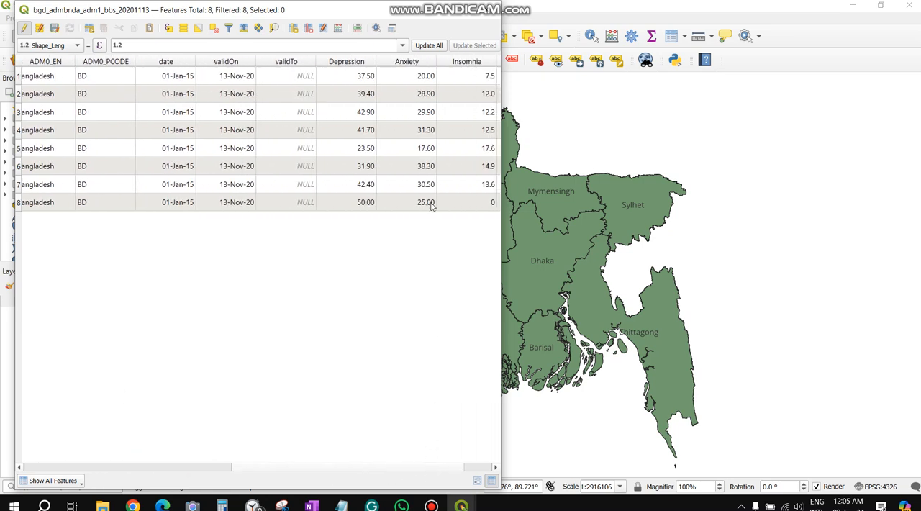
left_click(390, 468)
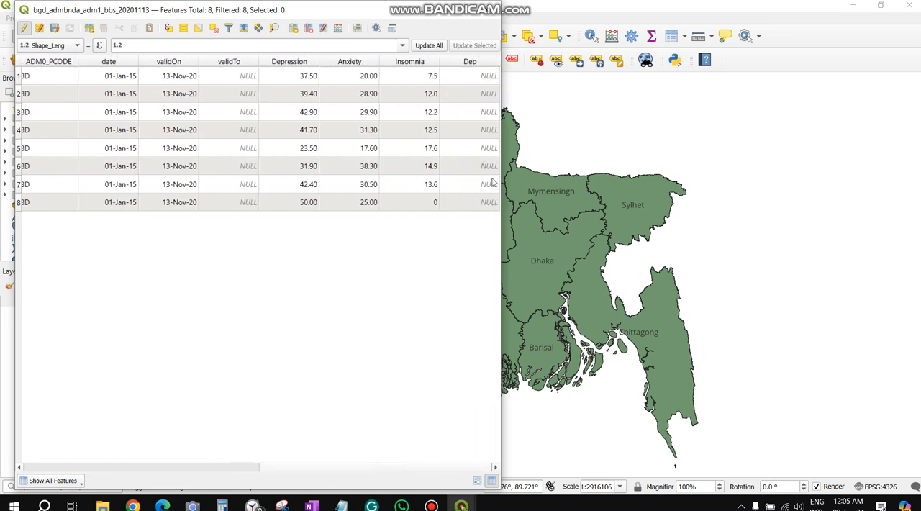
left_click(489, 9)
Change the division layer's symbology to Graduated, based on the Depression field
right_click(132, 304)
left_click(173, 302)
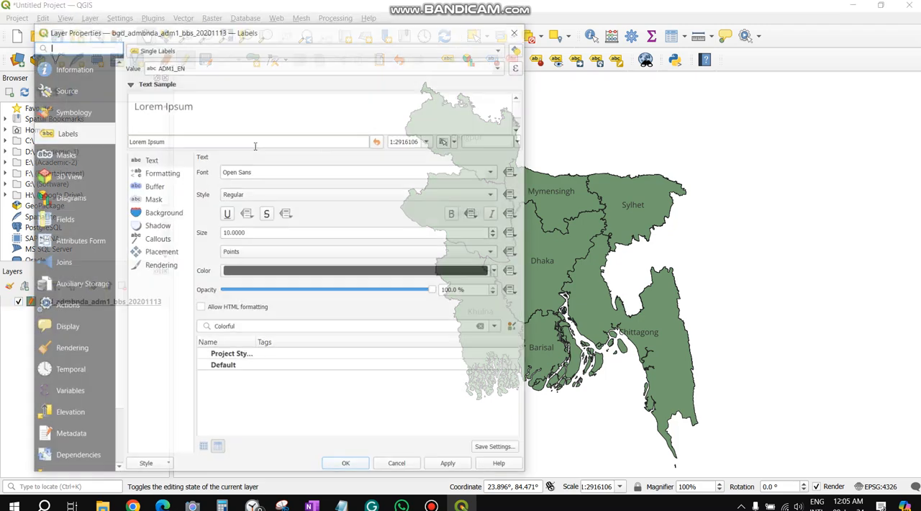
left_click(82, 110)
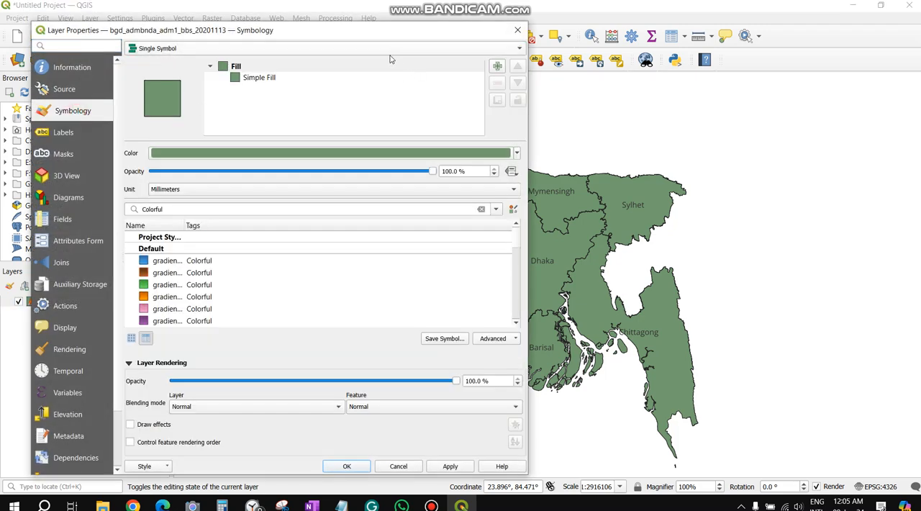
left_click(429, 50)
left_click(177, 72)
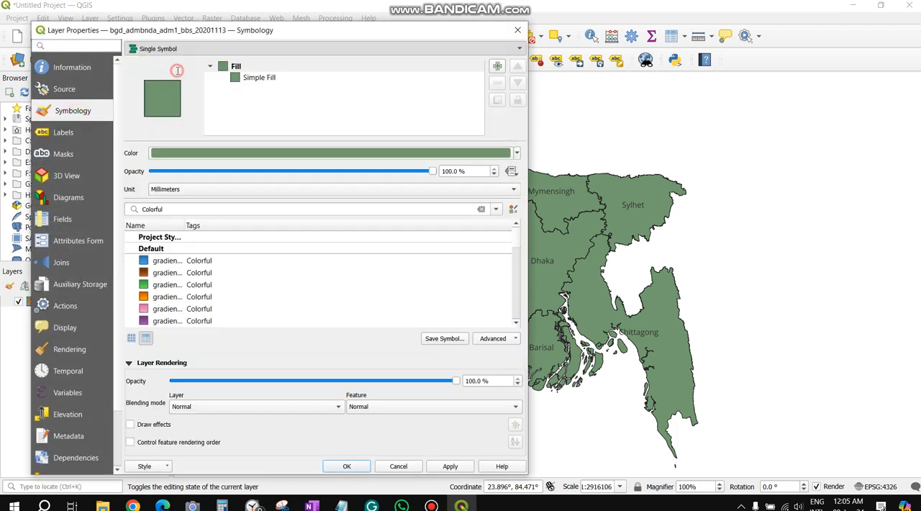
left_click(503, 69)
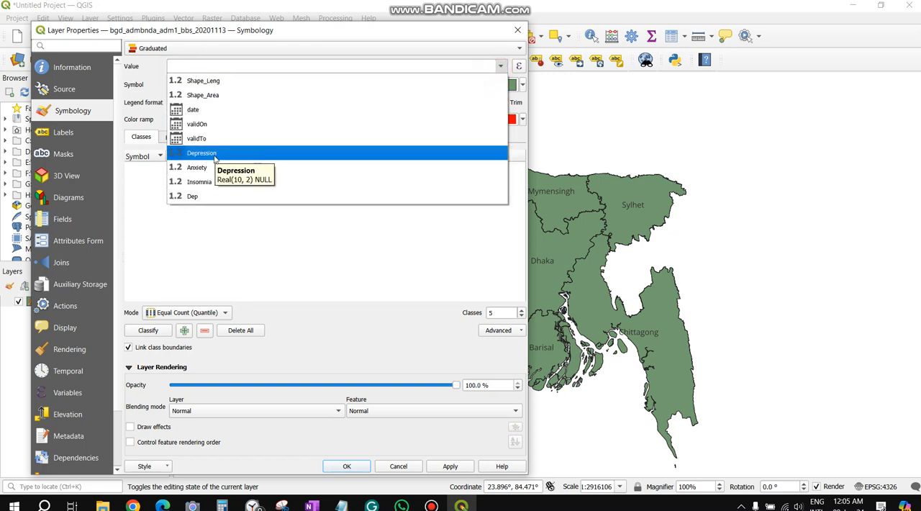
left_click(216, 156)
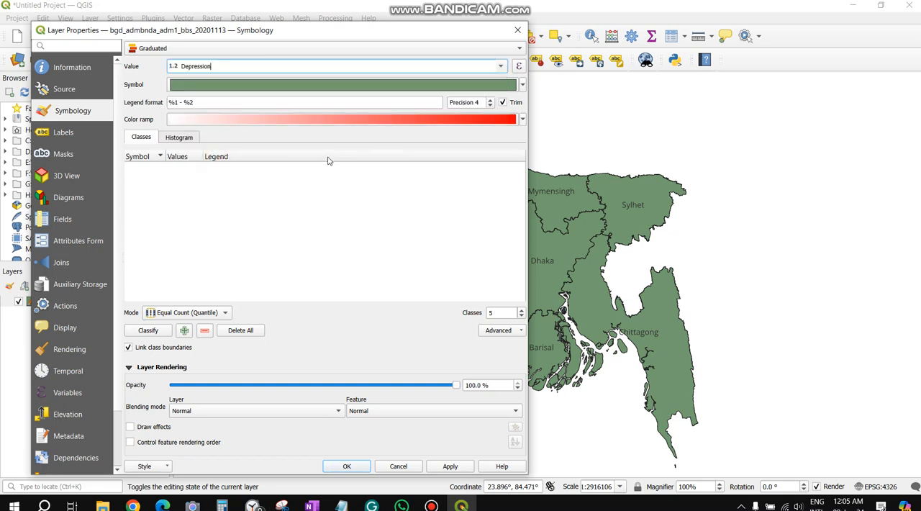
Apply the Reds color ramp and classify the Depression values into 5 Equal Count (Quantile) classes
left_click(522, 121)
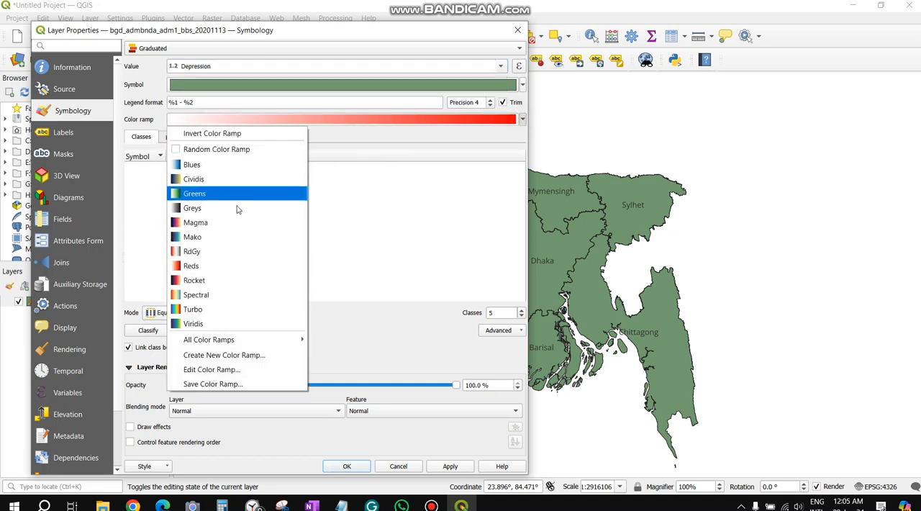
left_click(214, 268)
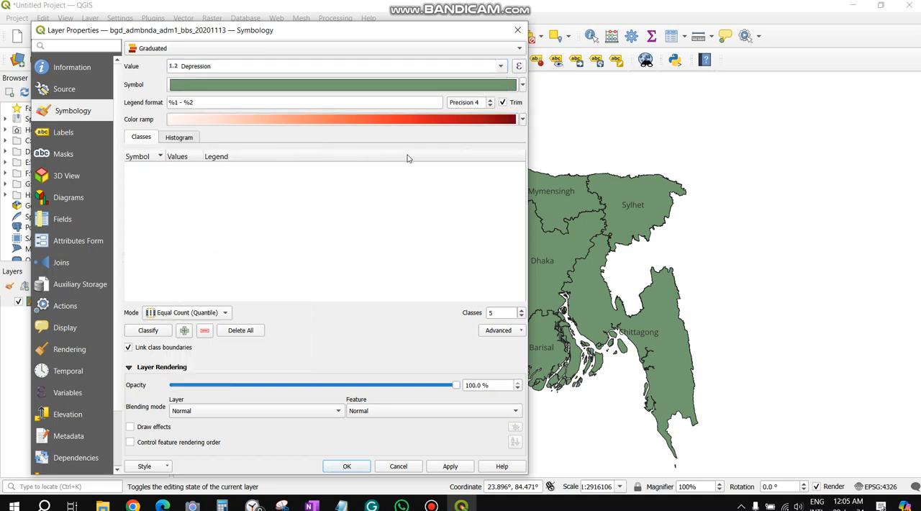
left_click(148, 331)
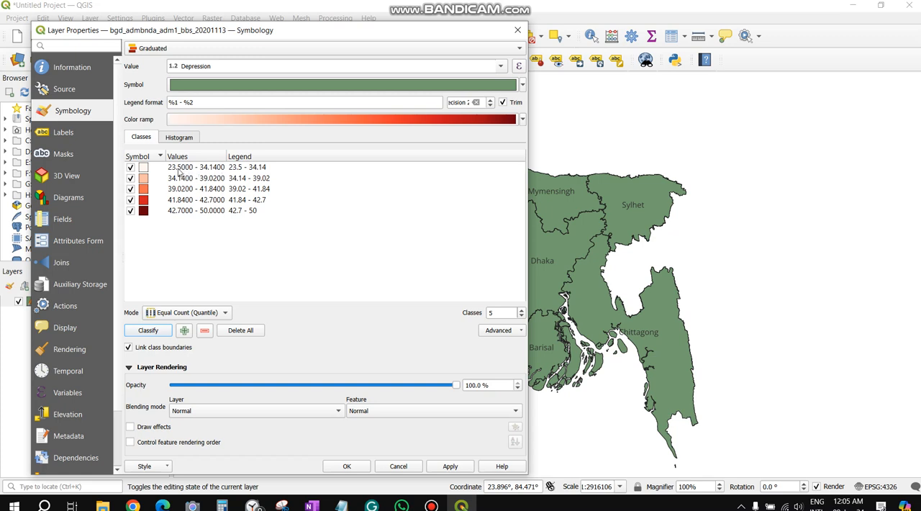
Inspect the lower and upper bounds of the lowest Depression class
double_click(185, 171)
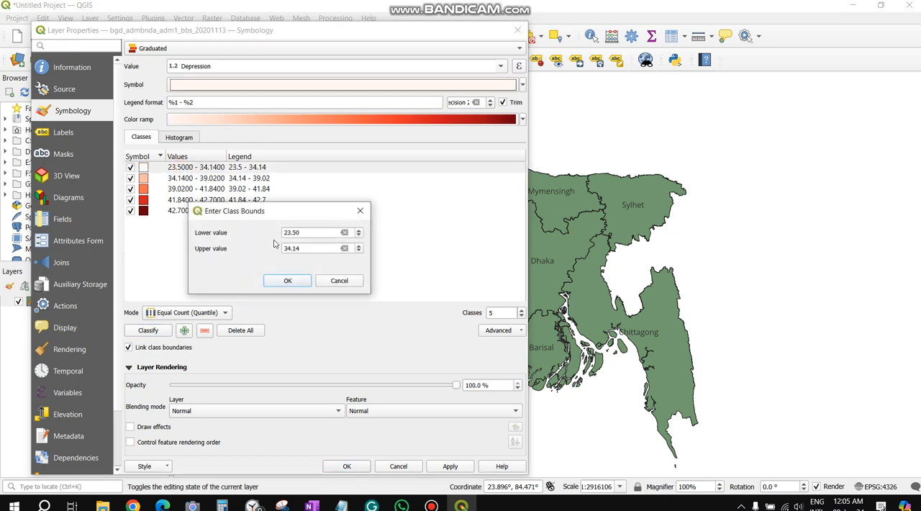
left_click(359, 210)
left_click_drag(367, 33, 432, 27)
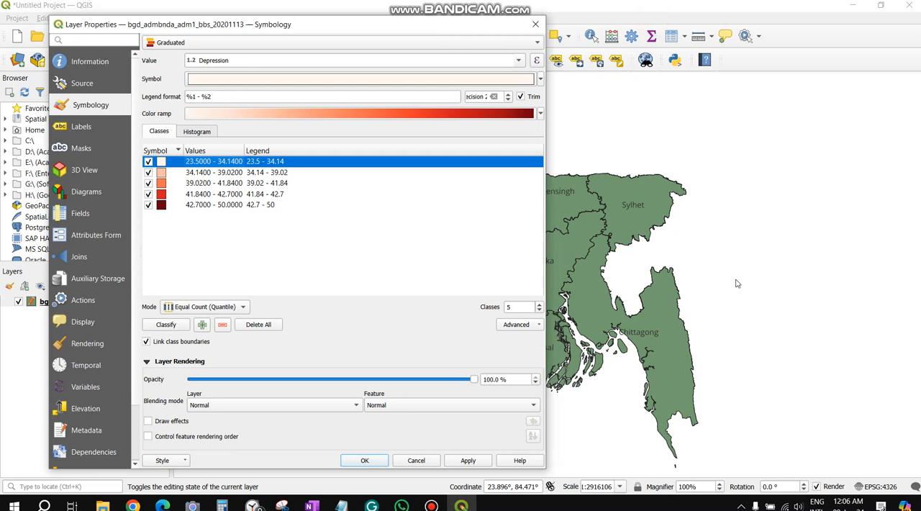
Add percent signs to the lowest Depression class's legend label so it reads 23.5% - 34.14%
double_click(279, 162)
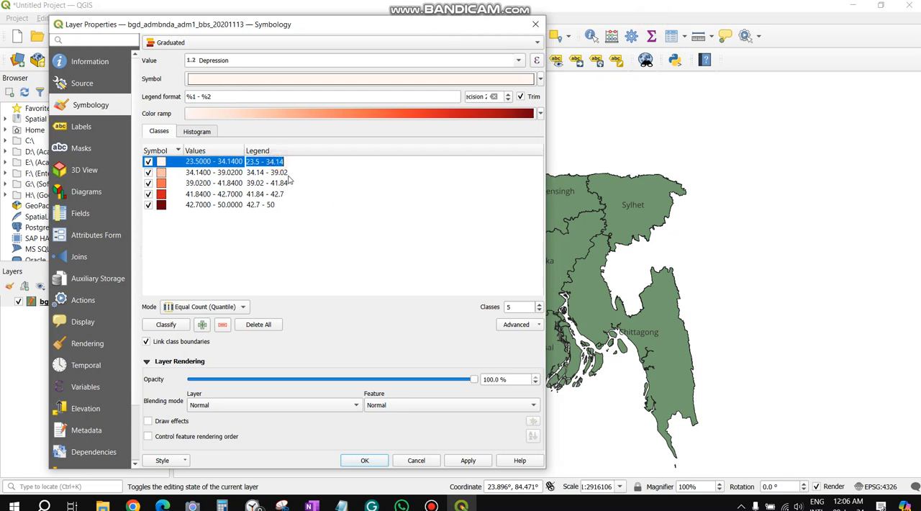
left_click(262, 161)
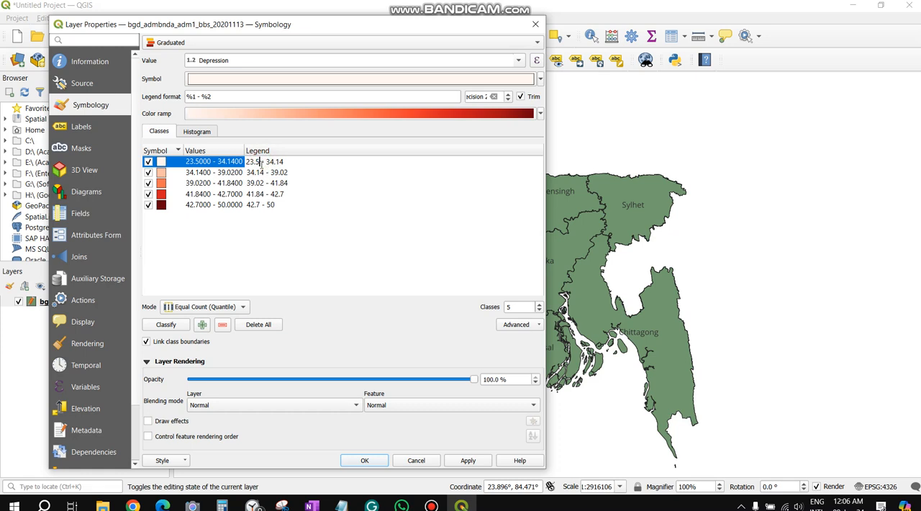
type("%")
left_click(302, 166)
type("%")
key("Return")
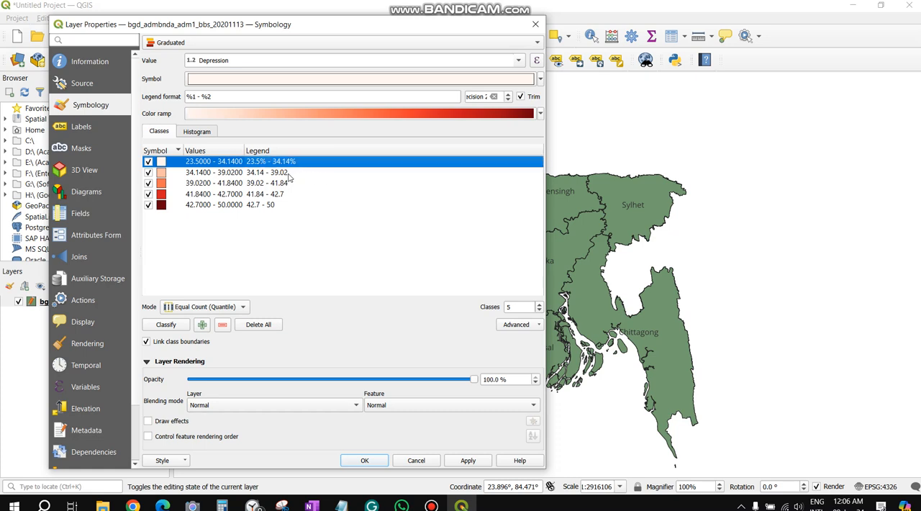
left_click(220, 172)
left_click(196, 161)
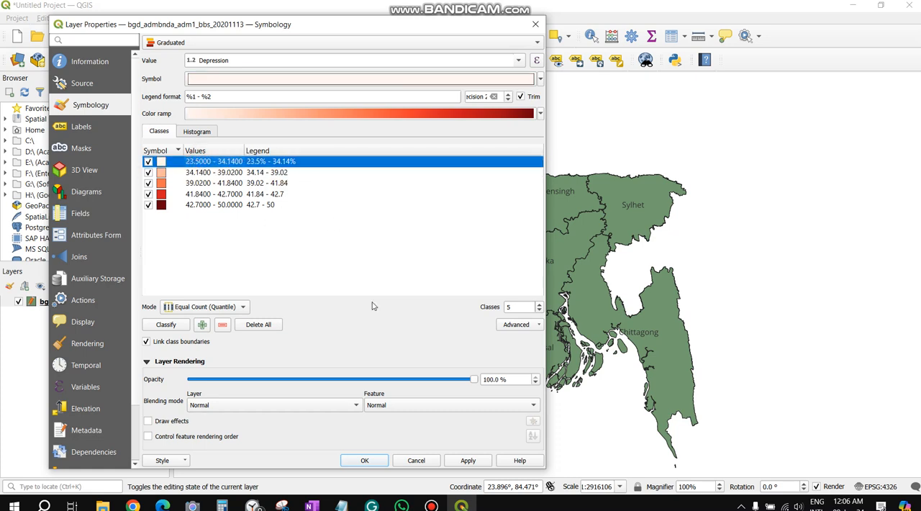
Apply the graduated symbology to the division map, check the coloured divisions, and close the layer properties
left_click(474, 465)
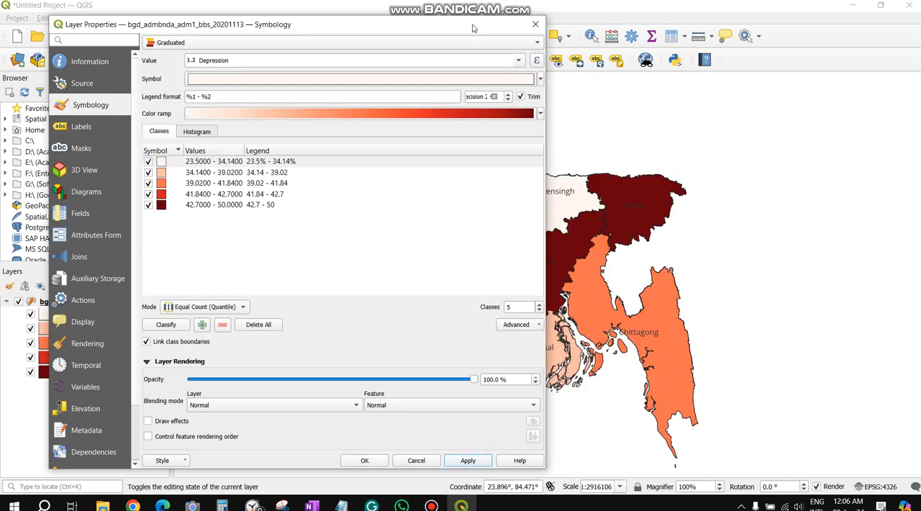
left_click_drag(472, 27, 226, 77)
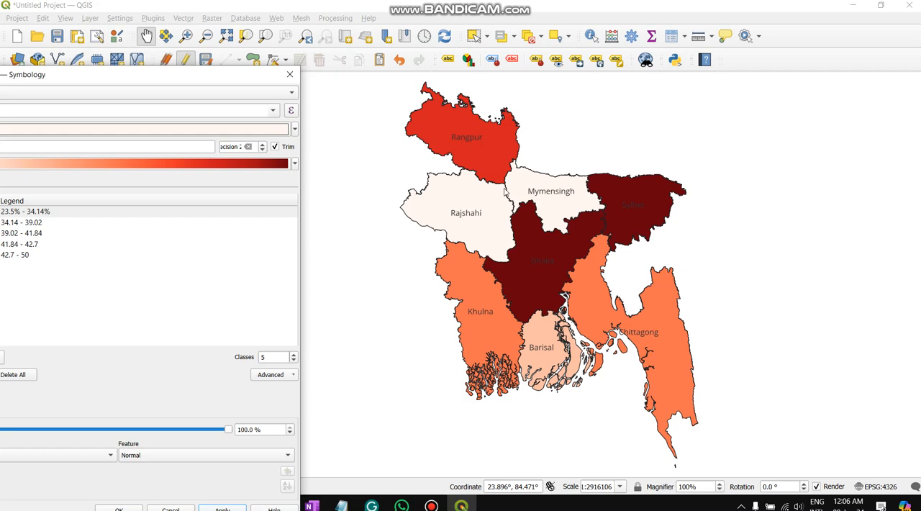
left_click_drag(224, 80, 470, 45)
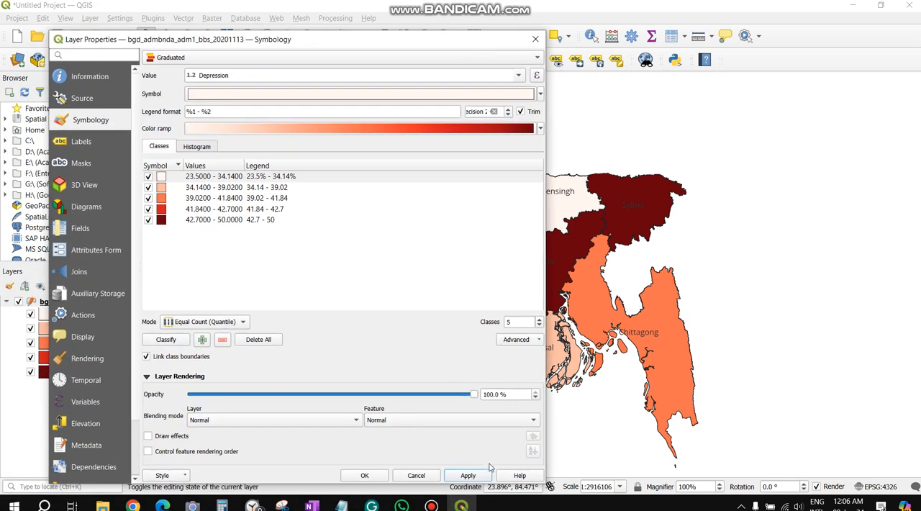
left_click(468, 476)
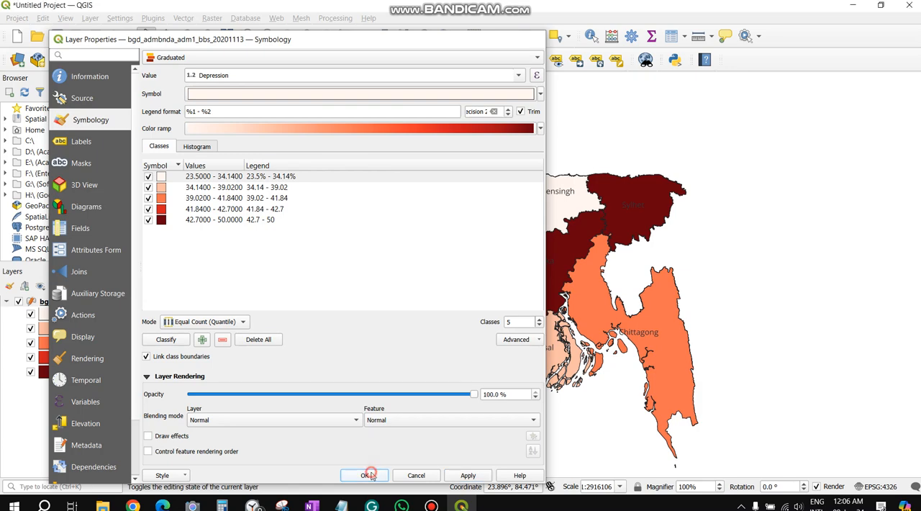
left_click(375, 475)
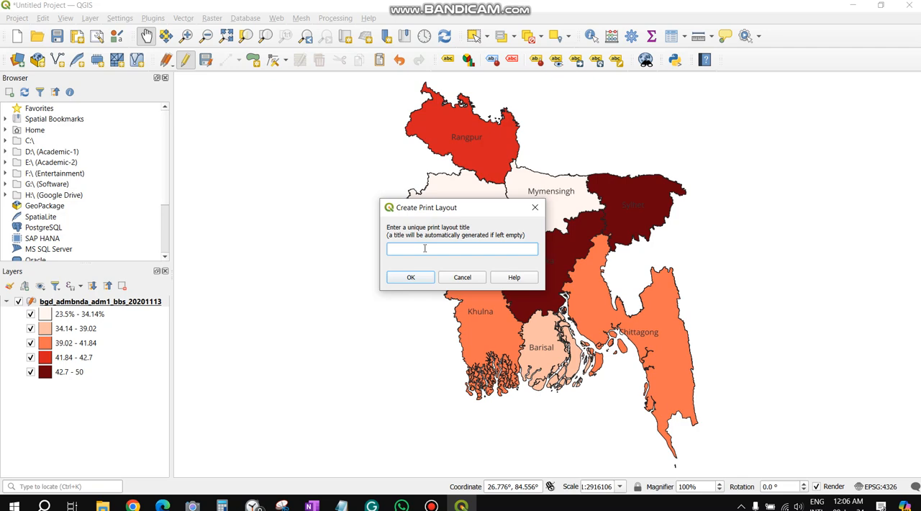
Create a print layout titled gwfw and add a map item covering the entire page
left_click(408, 278)
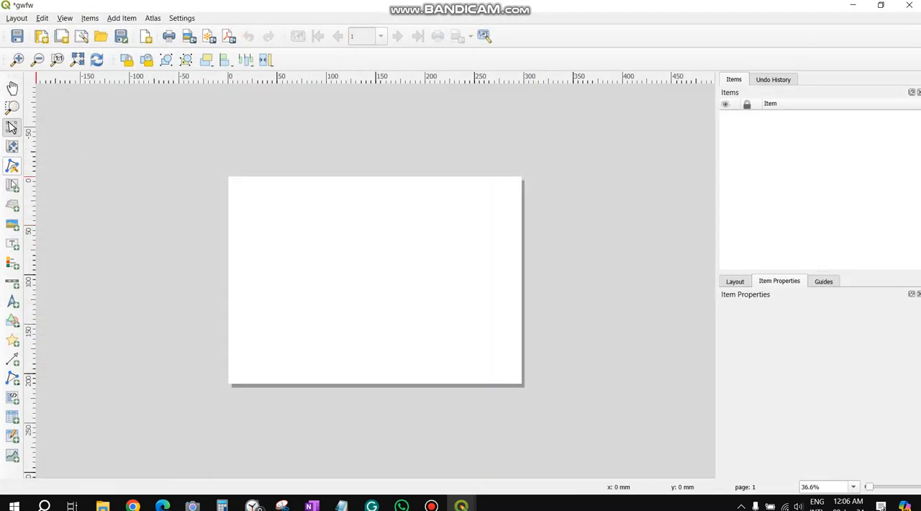
left_click(13, 186)
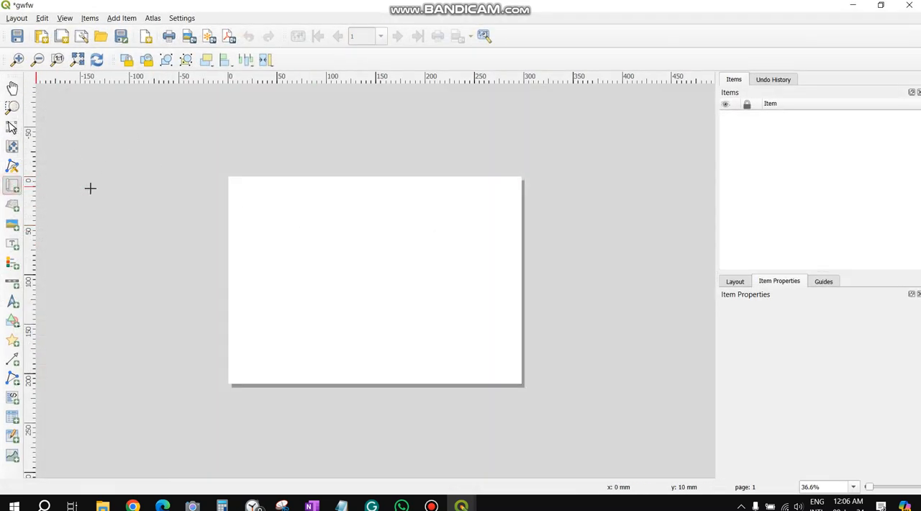
left_click_drag(228, 178, 522, 385)
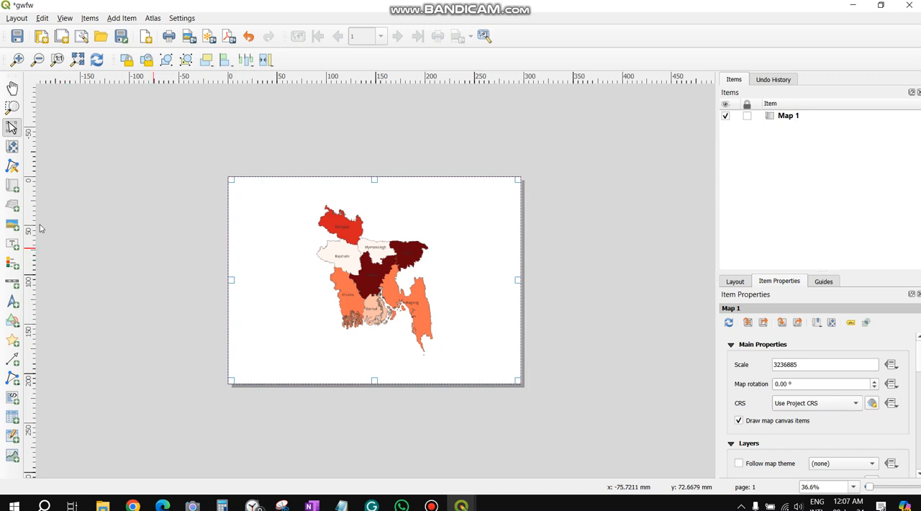
Add a legend beside the map's southeastern part and a scale bar just below that legend
left_click(21, 265)
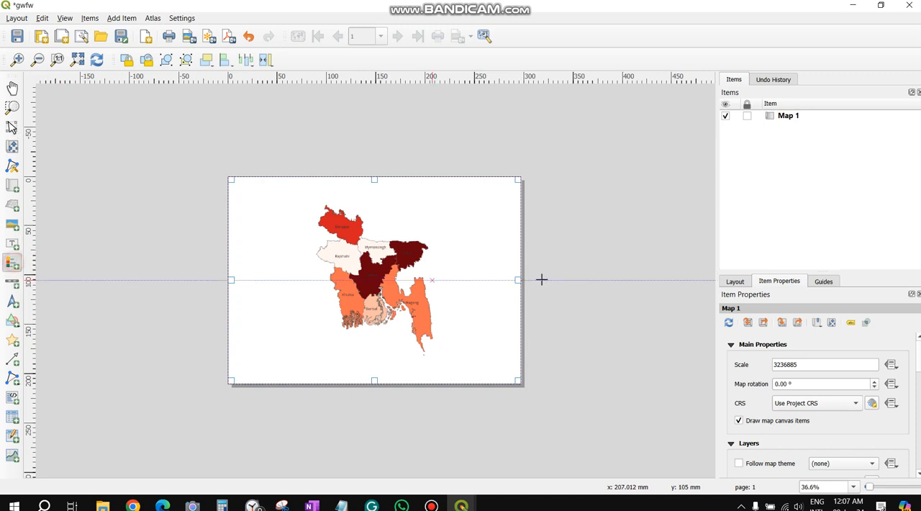
left_click_drag(451, 280, 469, 295)
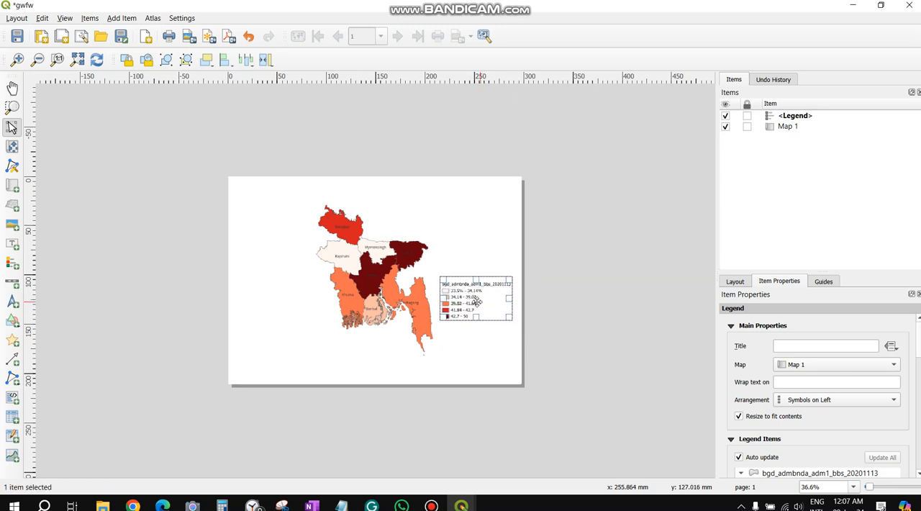
left_click(13, 283)
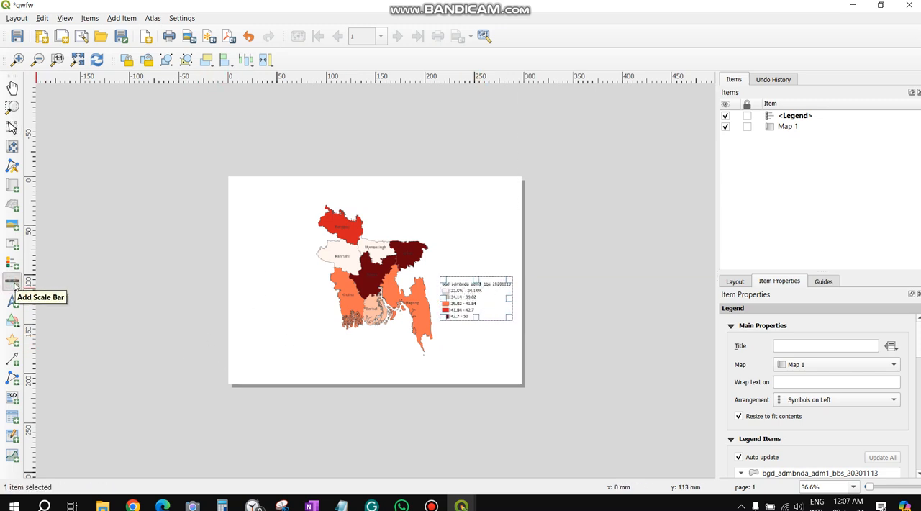
left_click_drag(456, 324, 467, 345)
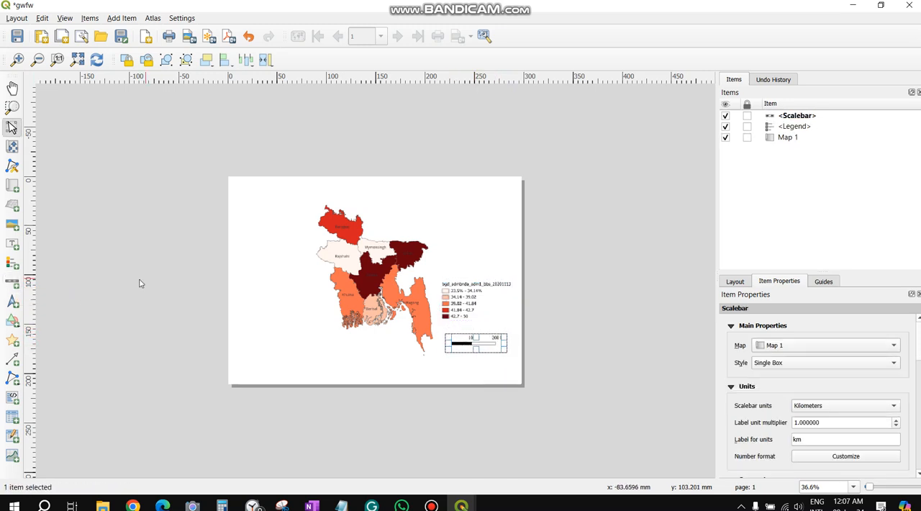
Add a north arrow near the page's upper-right corner, above the legend
left_click(13, 302)
left_click_drag(466, 213, 492, 235)
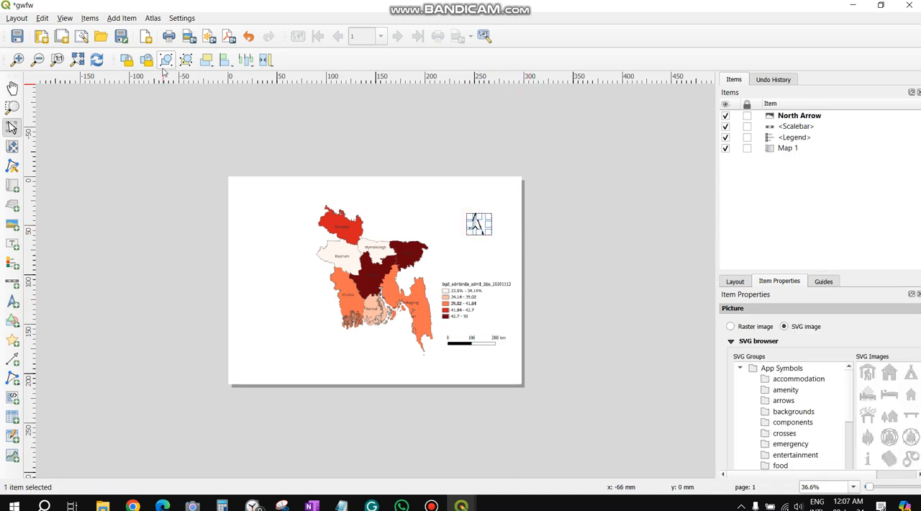
Export the layout as the PNG image gwfw in the Depression folder, keeping the default export options
left_click(17, 19)
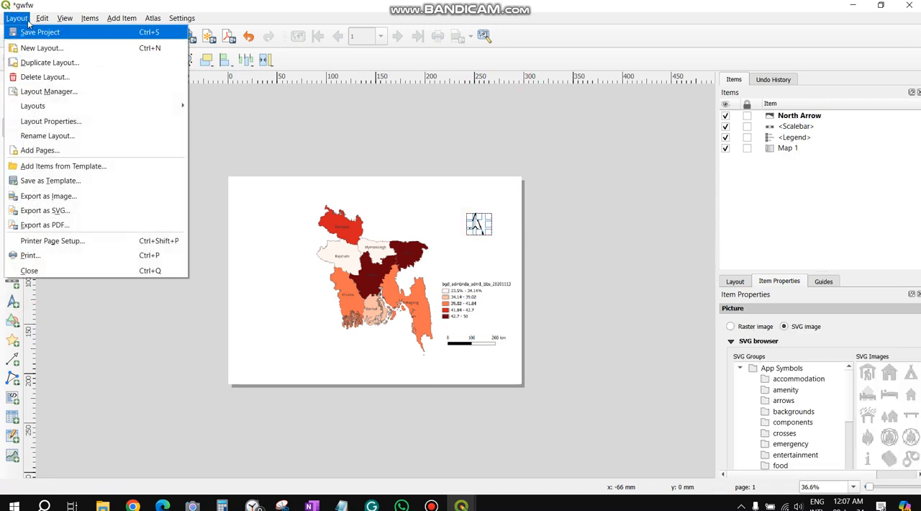
left_click(62, 199)
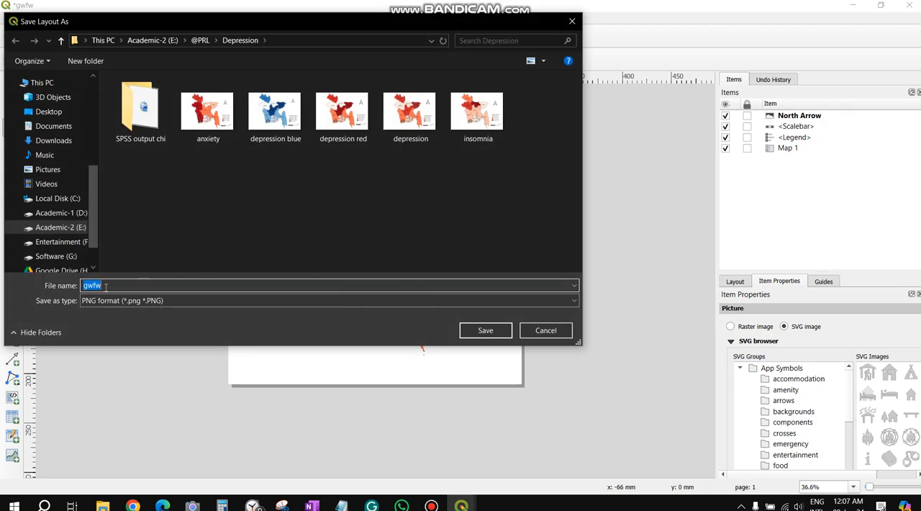
left_click(484, 331)
left_click(512, 352)
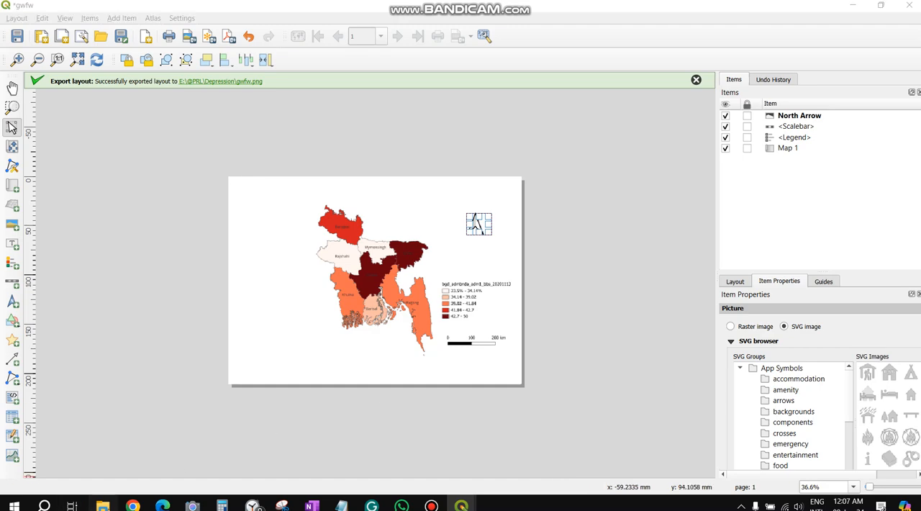
Open the exported gwfw image from File Explorer, examine the map at full window size, and close both windows
key("super+e")
left_click(372, 113)
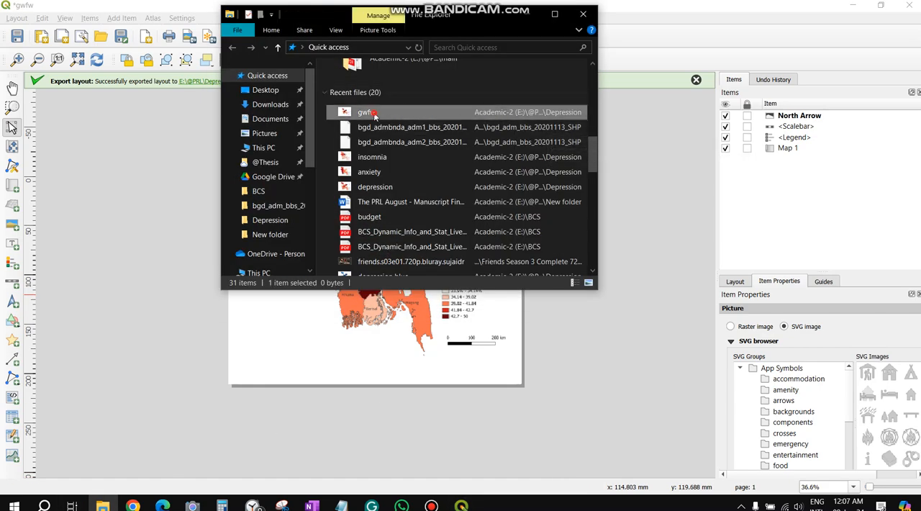
double_click(372, 113)
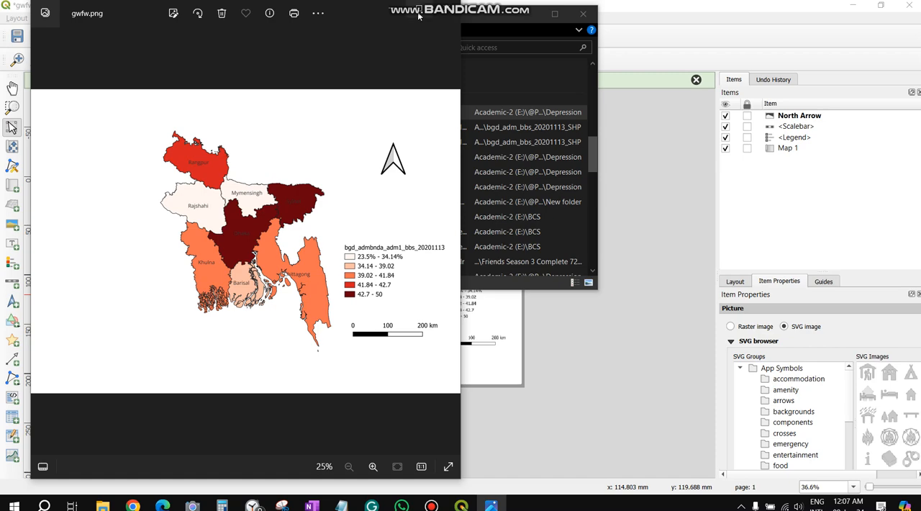
left_click(418, 15)
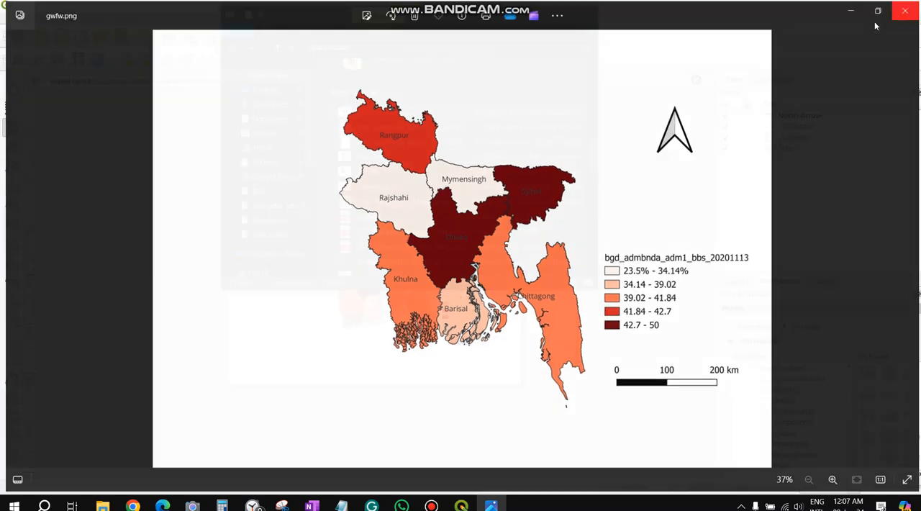
left_click(910, 8)
left_click(593, 20)
Close the print layout and rename the division layer to Distribution of depression
left_click(909, 5)
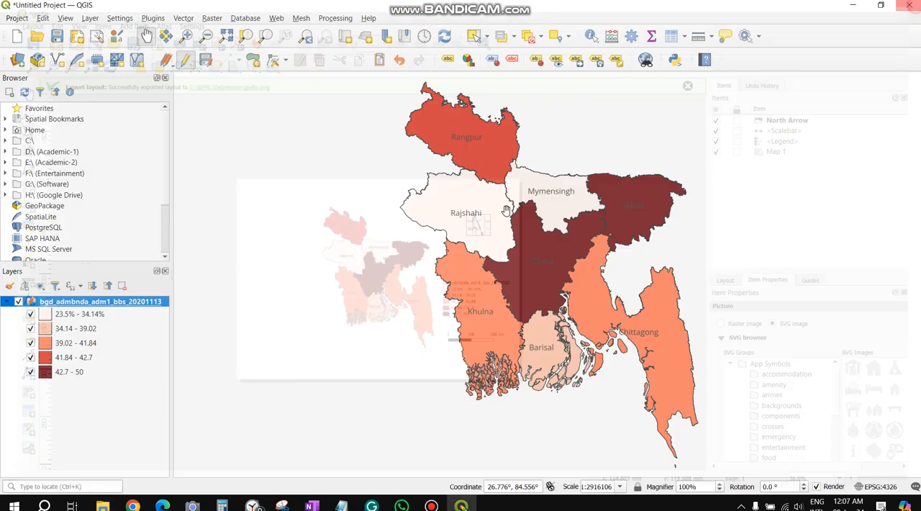
right_click(126, 303)
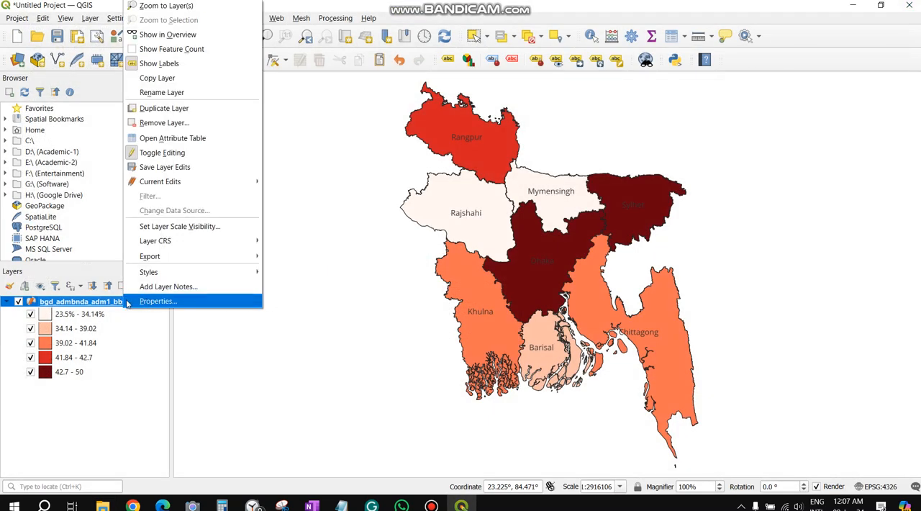
left_click(177, 98)
type("Distribution of depression")
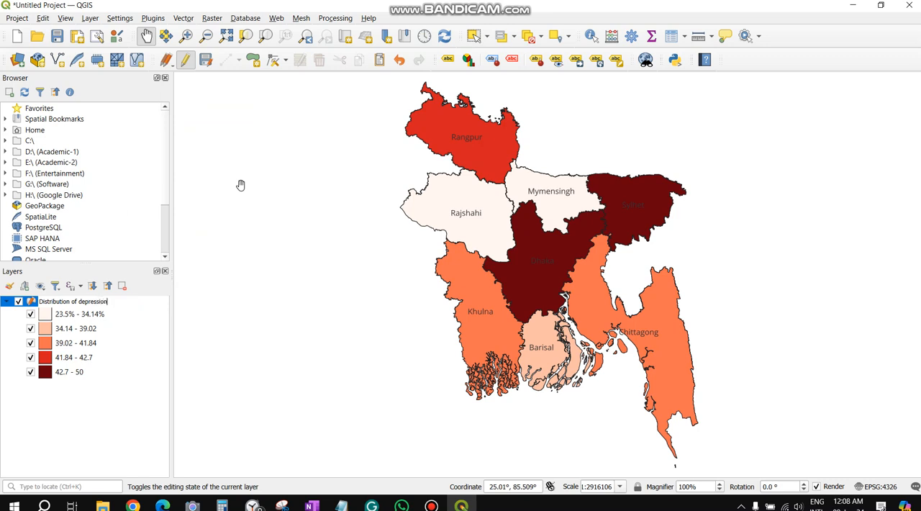
key("Return")
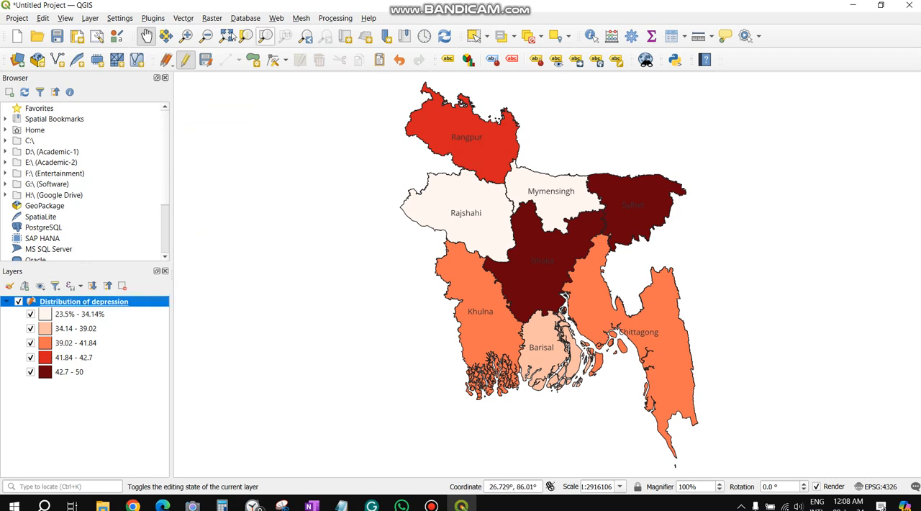